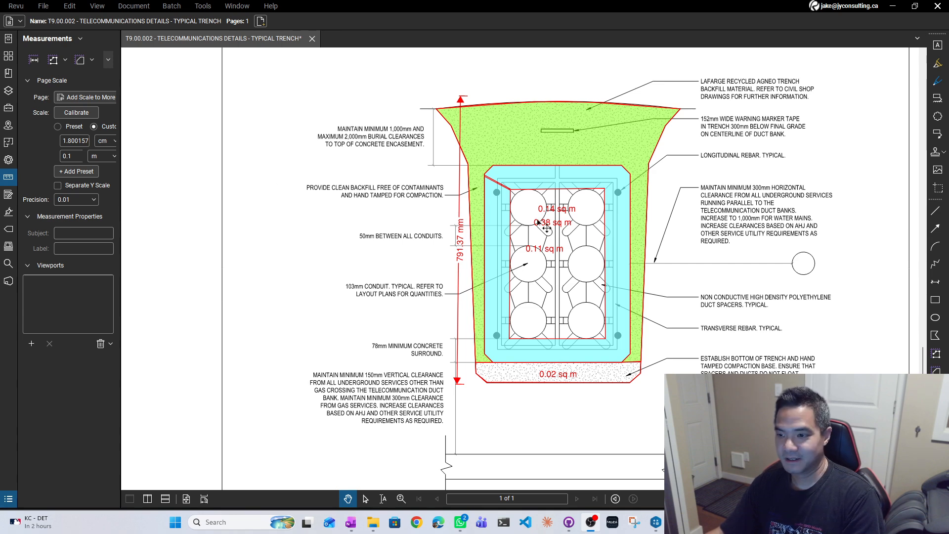
- Inspect the area measurements of the backfill, the concrete encasement and the full trench section on the trench detail
click(552, 185)
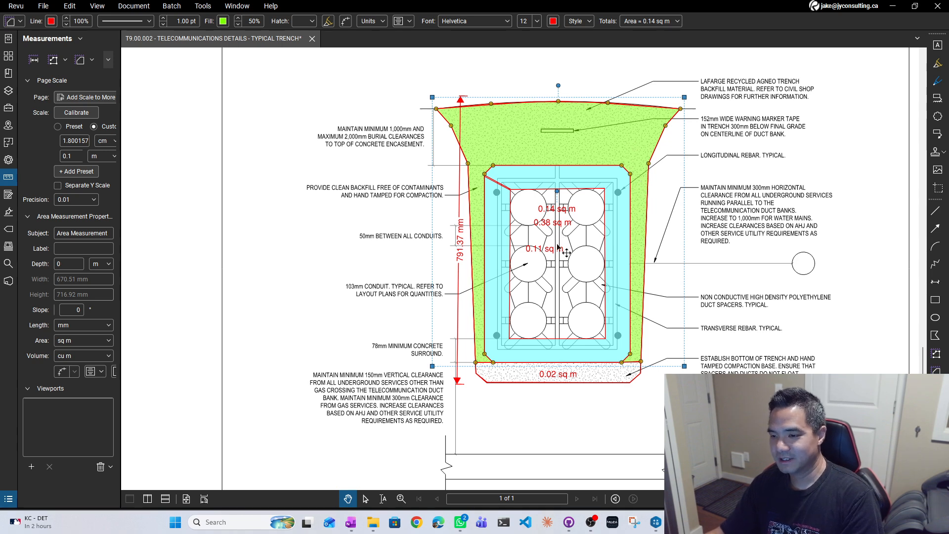
click(487, 198)
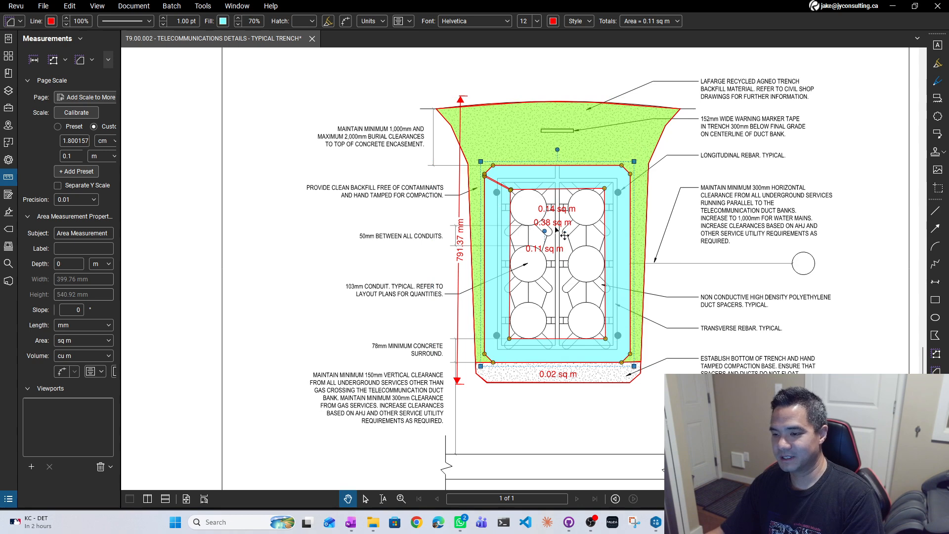
click(475, 291)
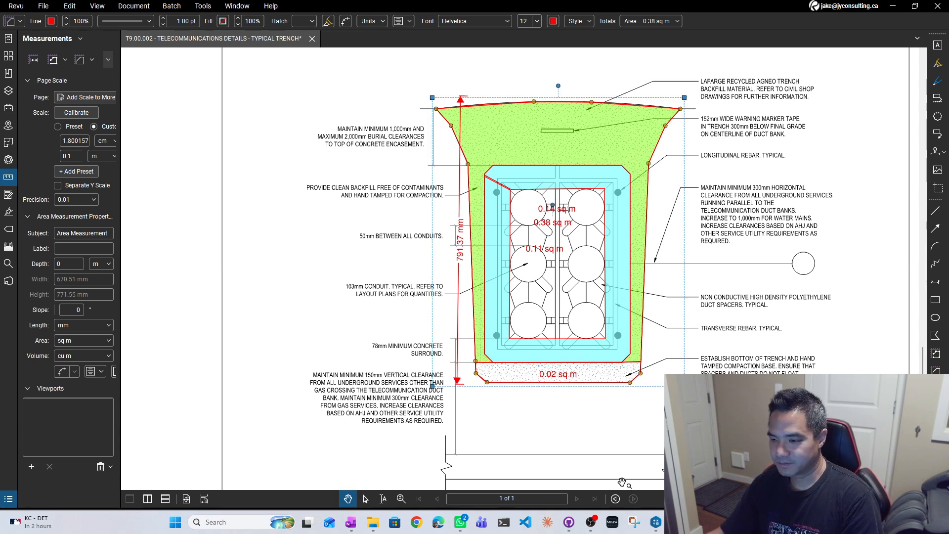
- Switch to InEight Estimate and set the Dump AL- quantity ratio under Disposal and Removal to 0.76, checking the trench area in Revu
click(655, 521)
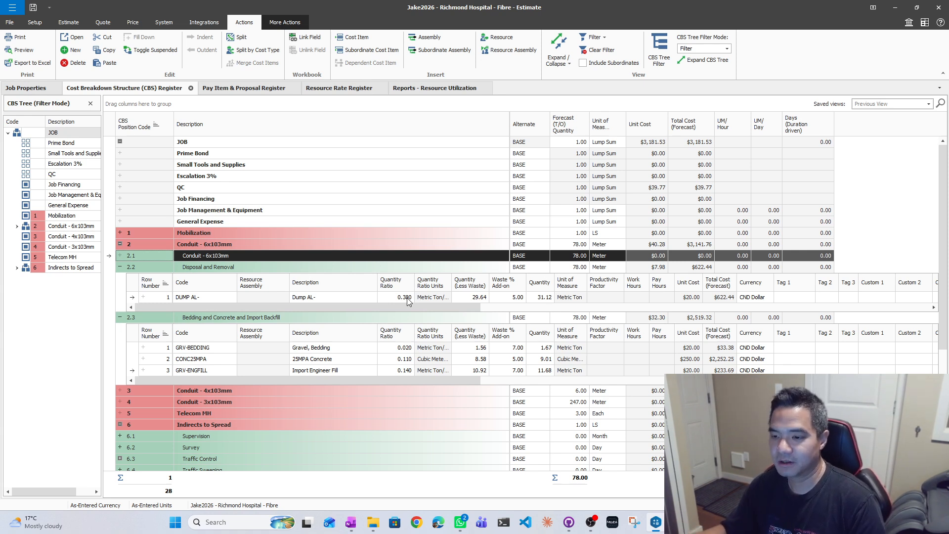
key(alt+Tab)
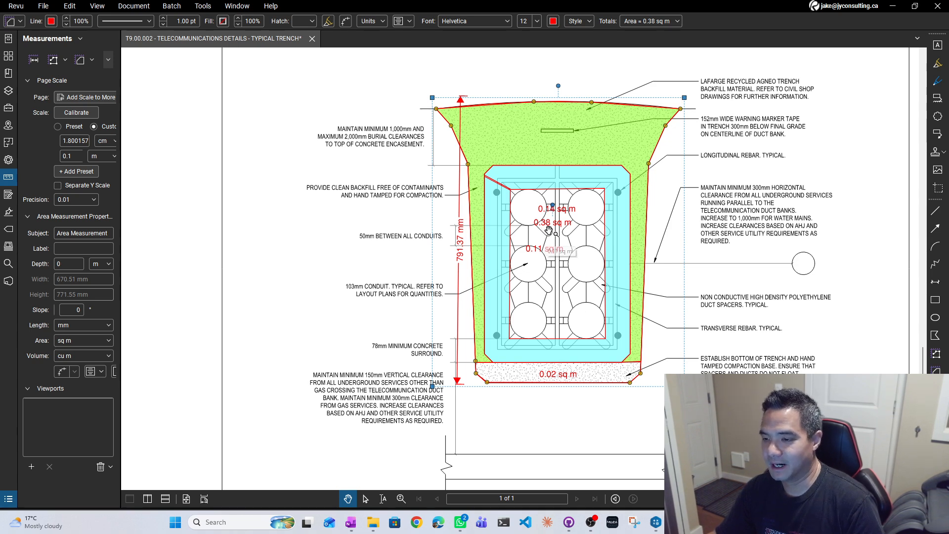
click(656, 521)
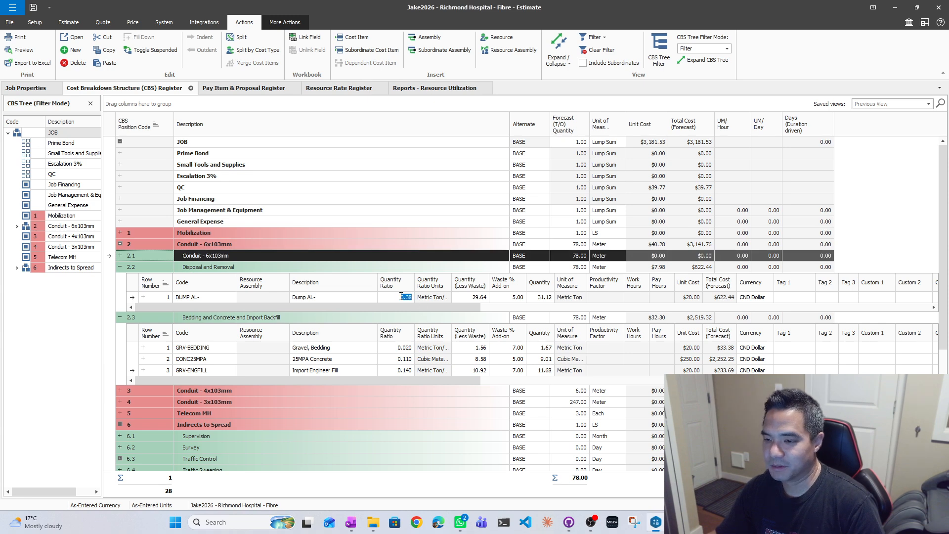
text(0.76)
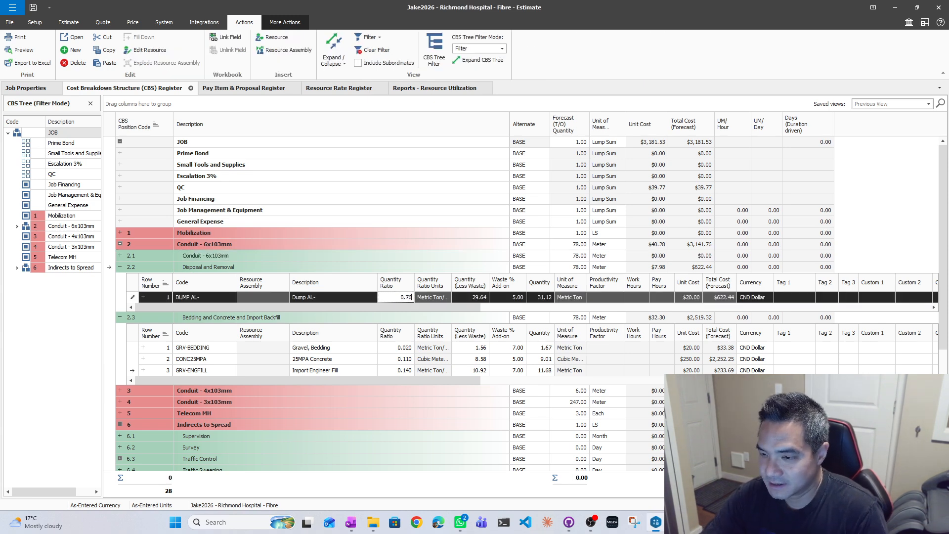
key(Tab)
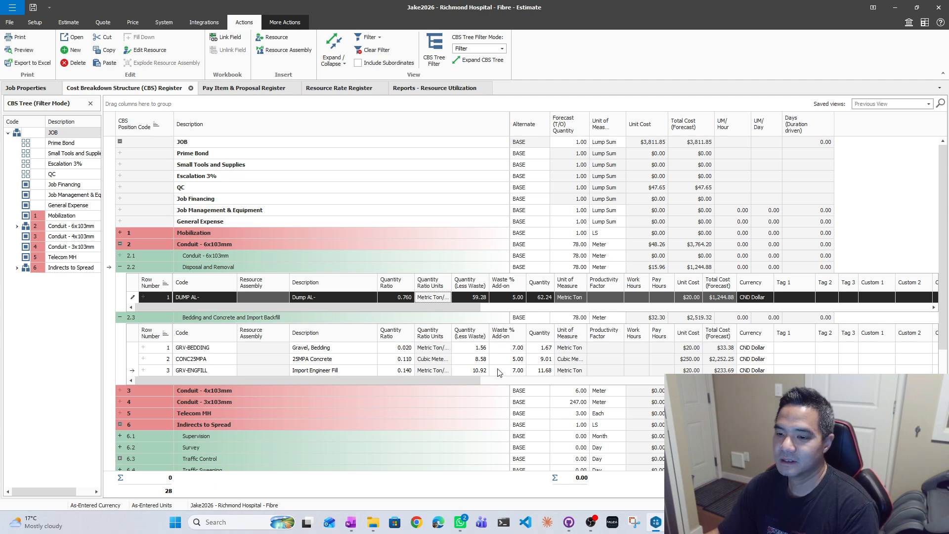
- Set the quantity ratio of Gravel, Bedding under Bedding and Concrete and Import Backfill to 0.05
click(398, 348)
text(0.05)
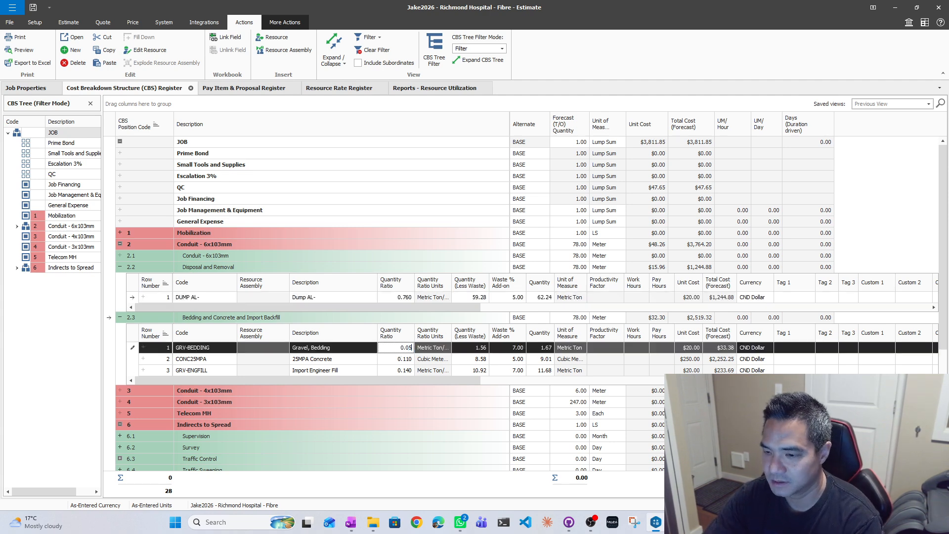
key(Tab)
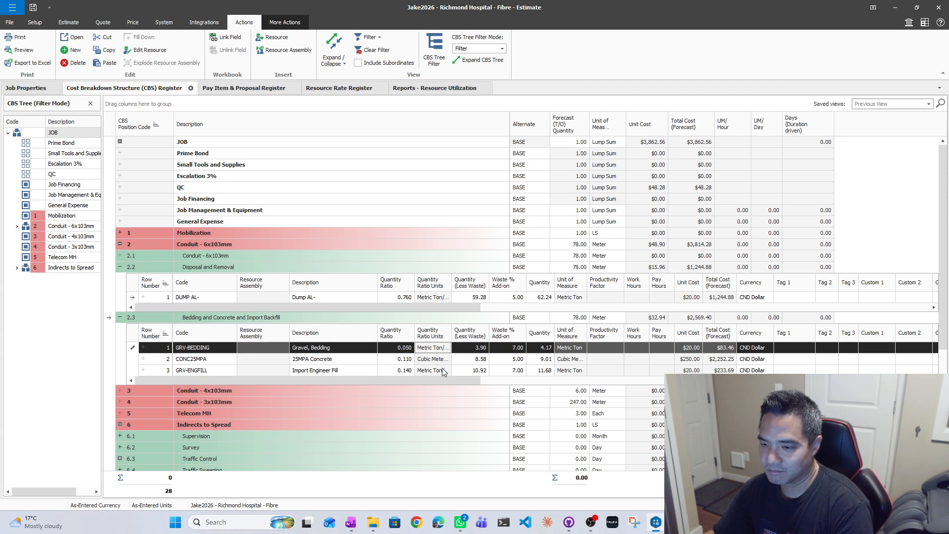
- Compare the 25MPA Concrete quantity ratio with the encasement area on the trench drawing in Revu, and return to the estimate
click(411, 360)
key(alt+Tab)
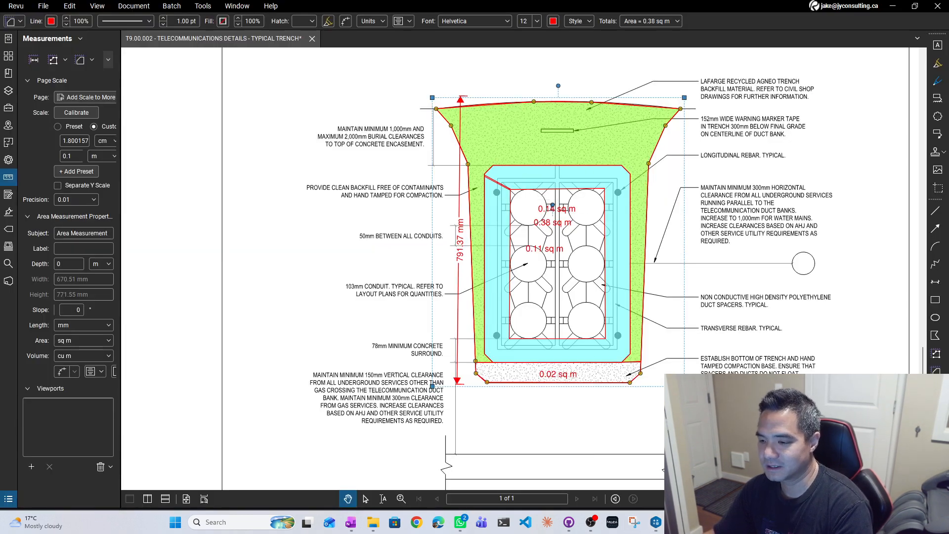
key(alt+Tab)
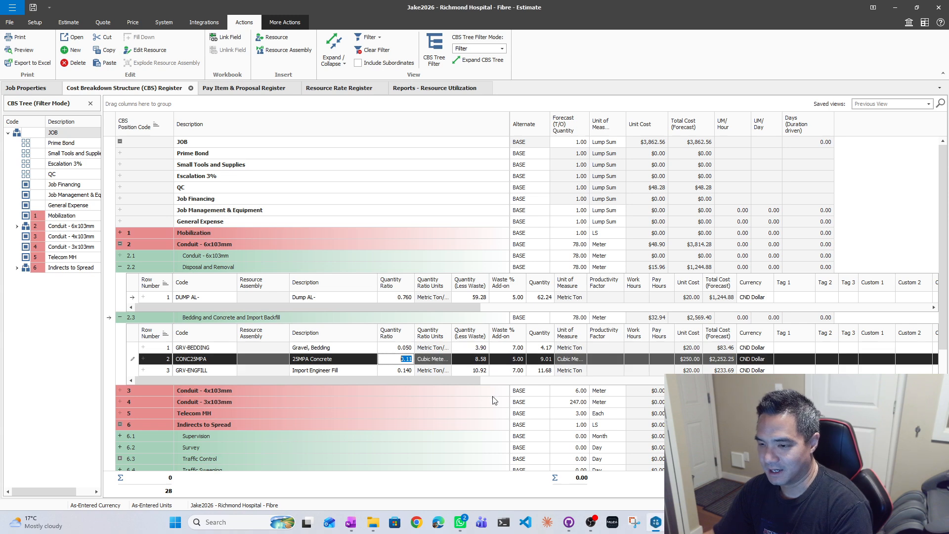
- Check the backfill area on the Revu trench drawing and set the Import Engineer Fill quantity ratio in the estimate to 0.35
click(401, 372)
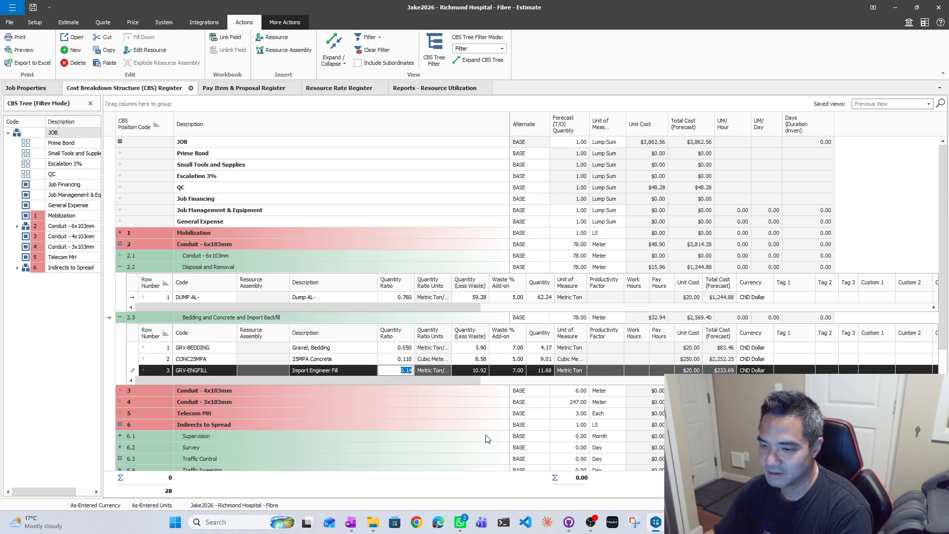
key(alt+Tab)
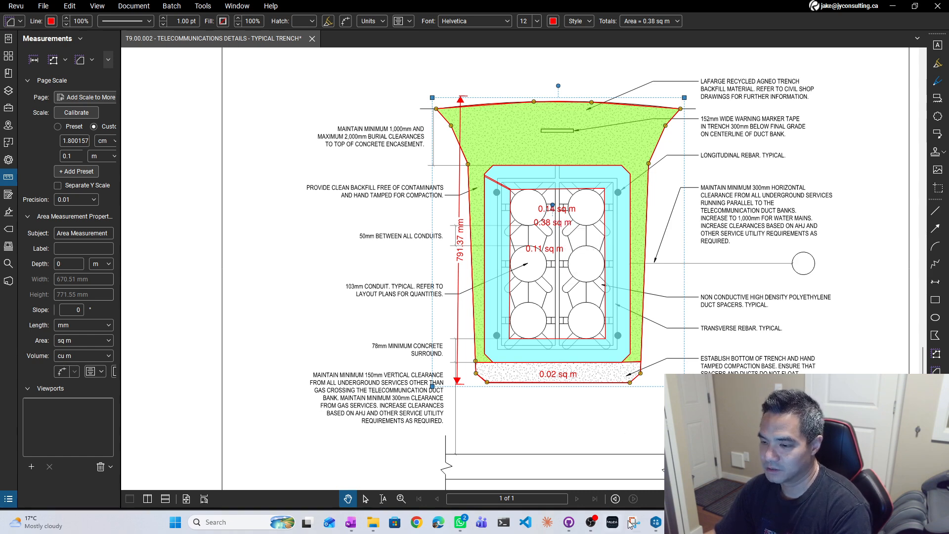
click(655, 522)
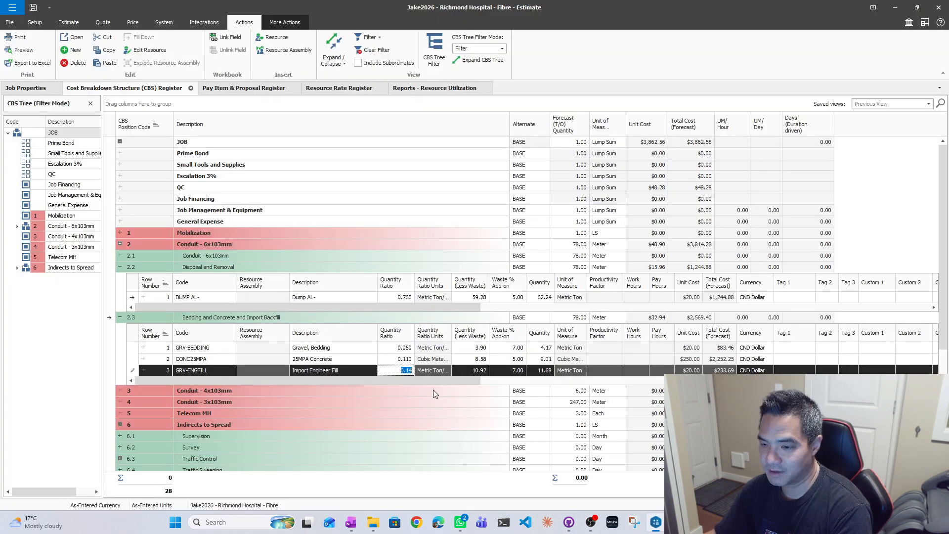
text(0.35)
key(Tab)
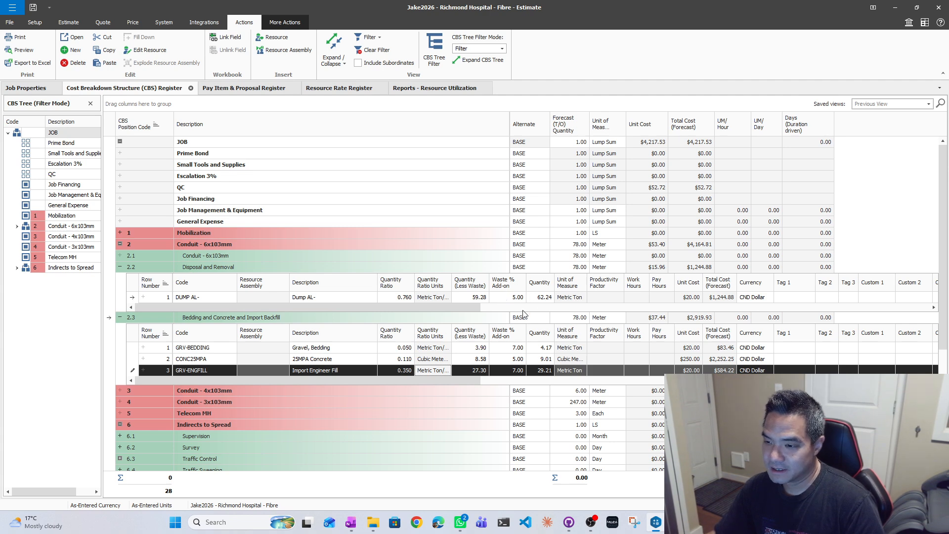
- Collapse and re-expand the resource details of cost items 2.2 and 2.3, and select the parent Conduit - 6x103mm item
click(159, 266)
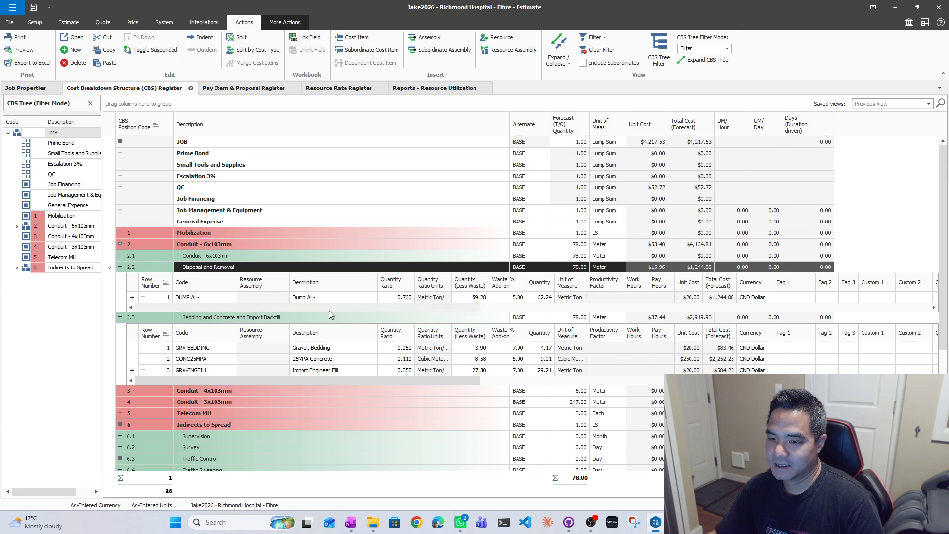
click(120, 267)
click(120, 278)
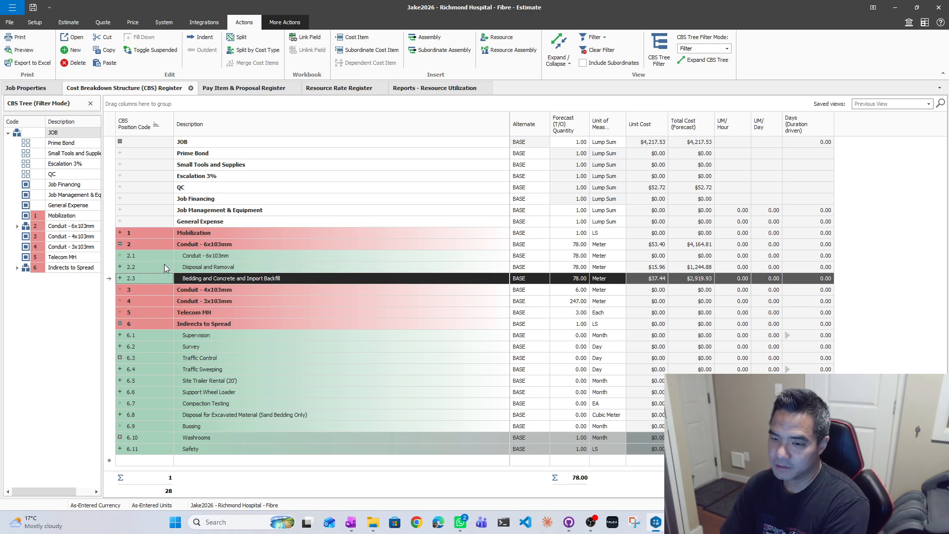
click(120, 267)
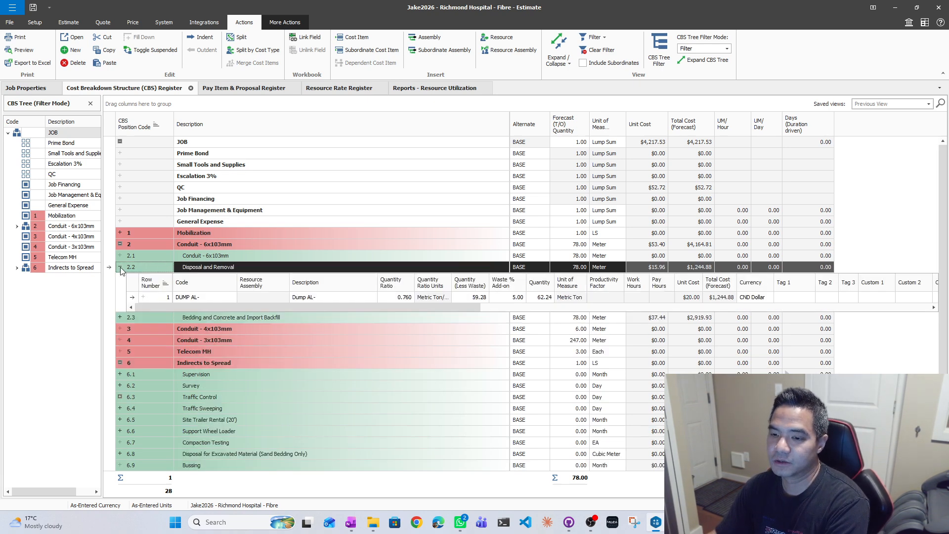
click(118, 320)
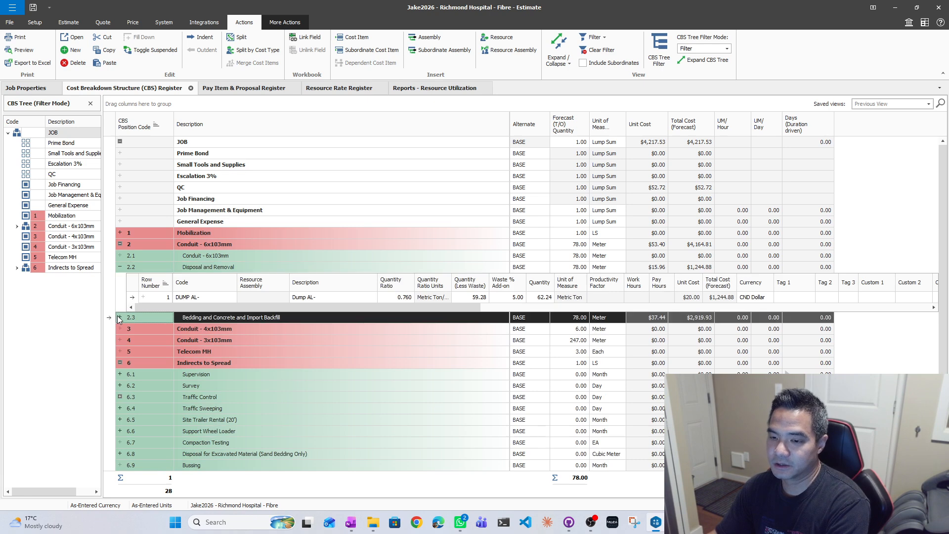
click(120, 317)
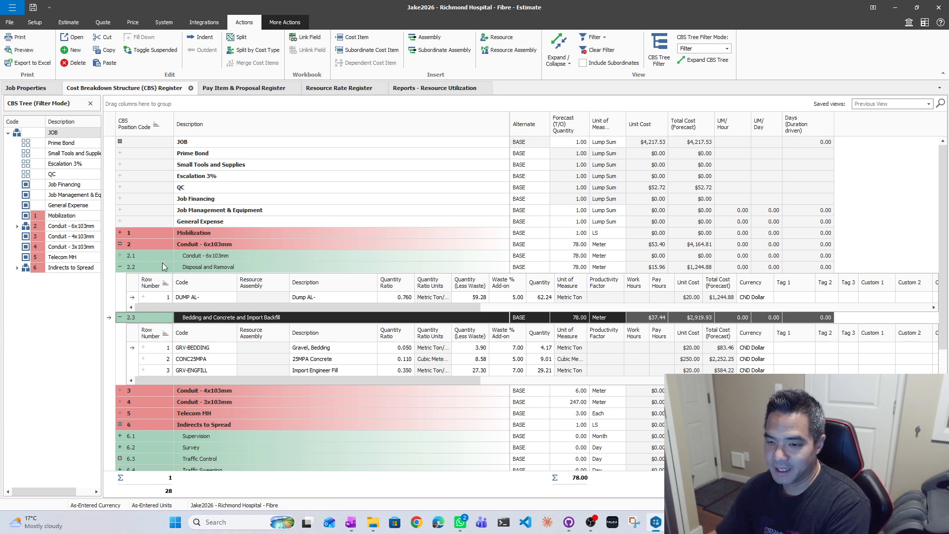
click(159, 245)
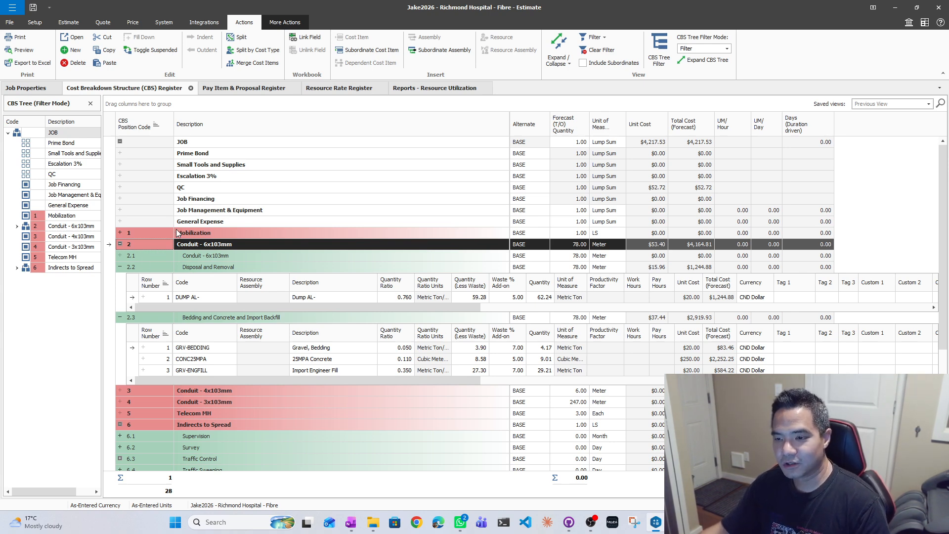
- Regenerate the preview of the Resource Utilization report for installed material with the updated quantities
click(346, 91)
click(426, 91)
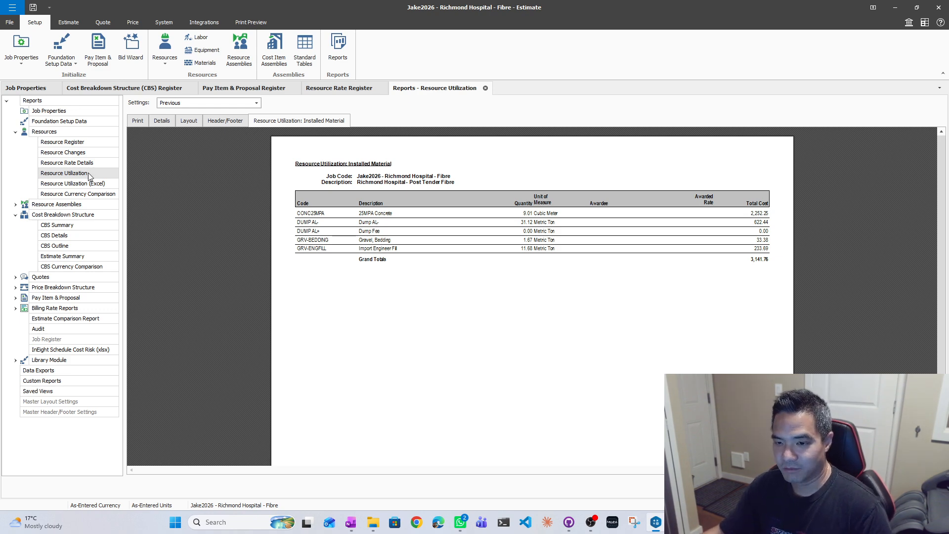
click(141, 123)
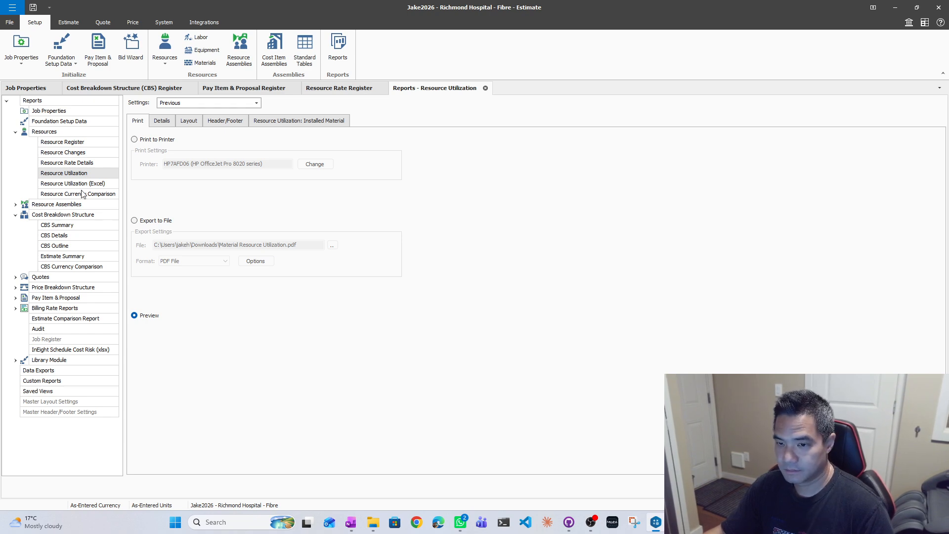
click(147, 315)
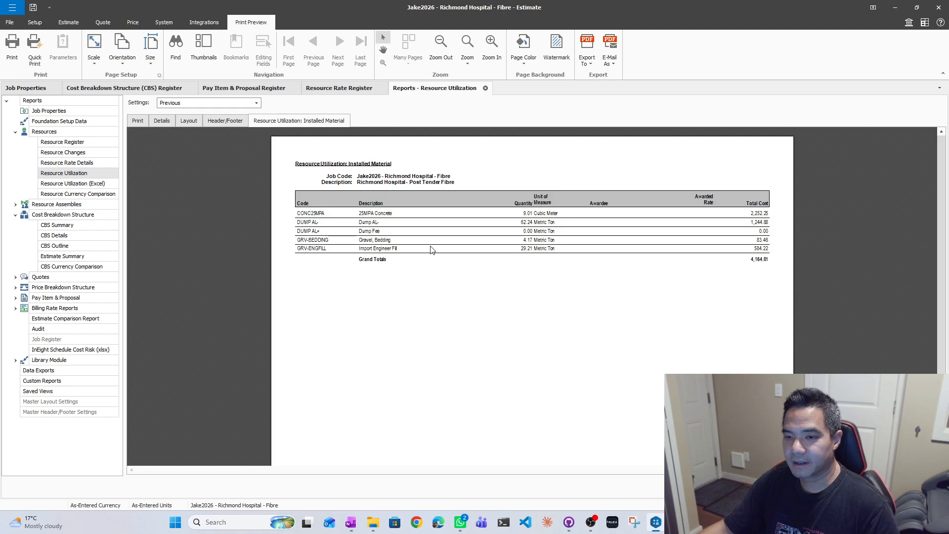
- Compare the cost breakdown's material resources with the Resource Utilization report and the pay items, and return to the cost breakdown
click(111, 88)
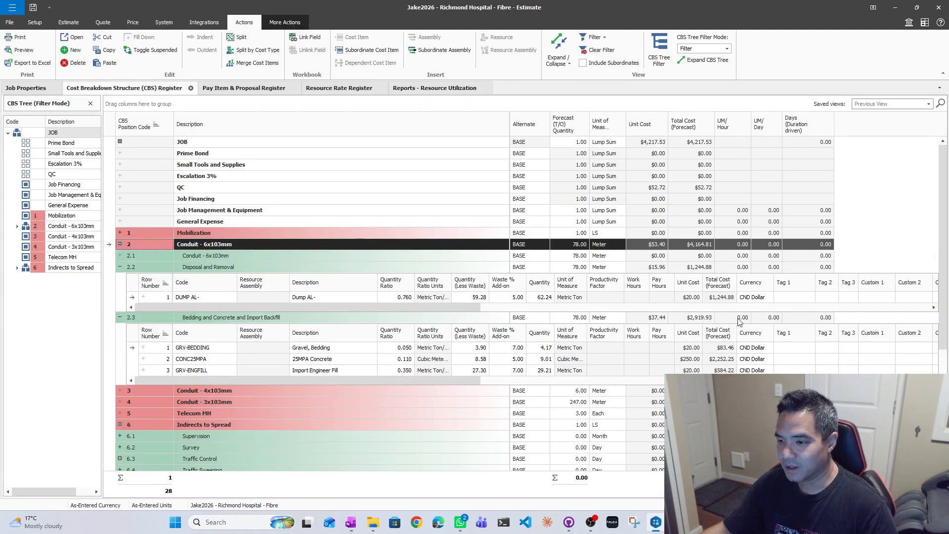
scroll(658, 420, down, 2)
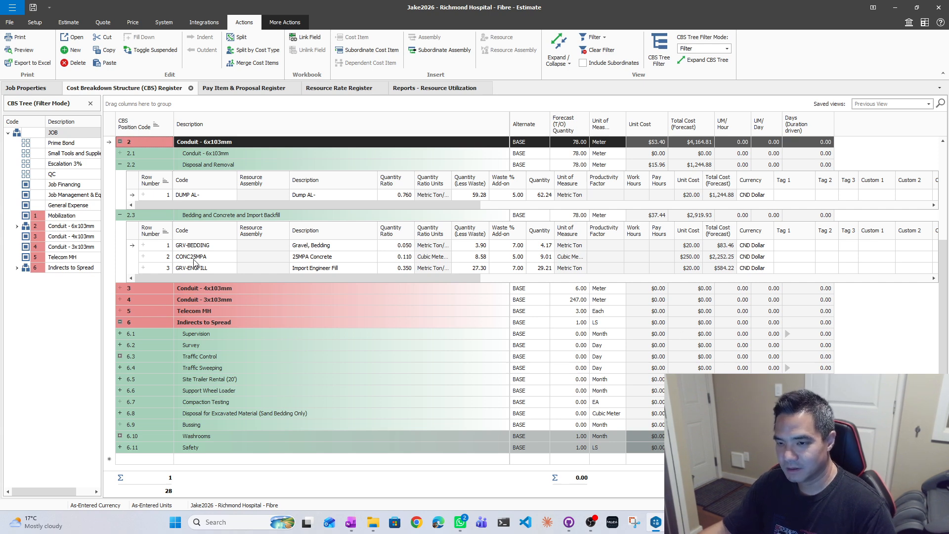
click(435, 91)
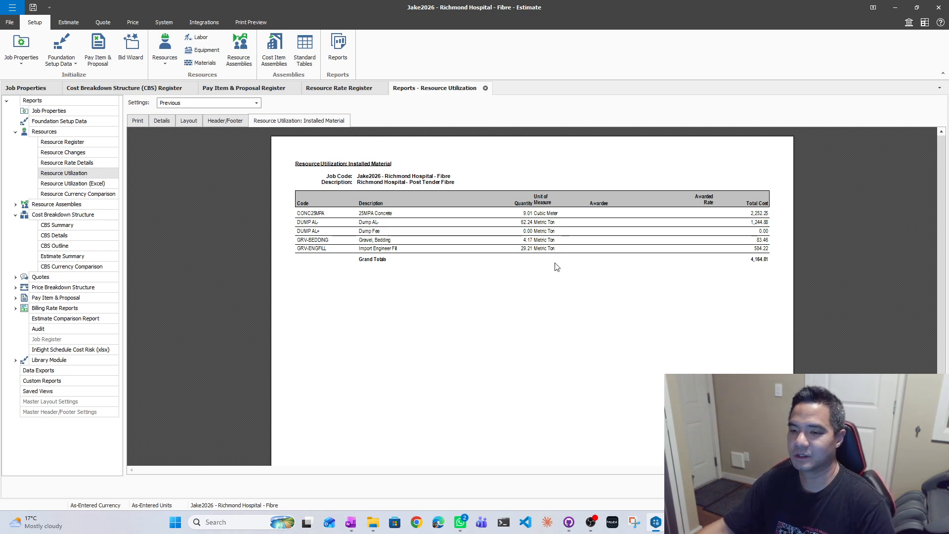
click(240, 89)
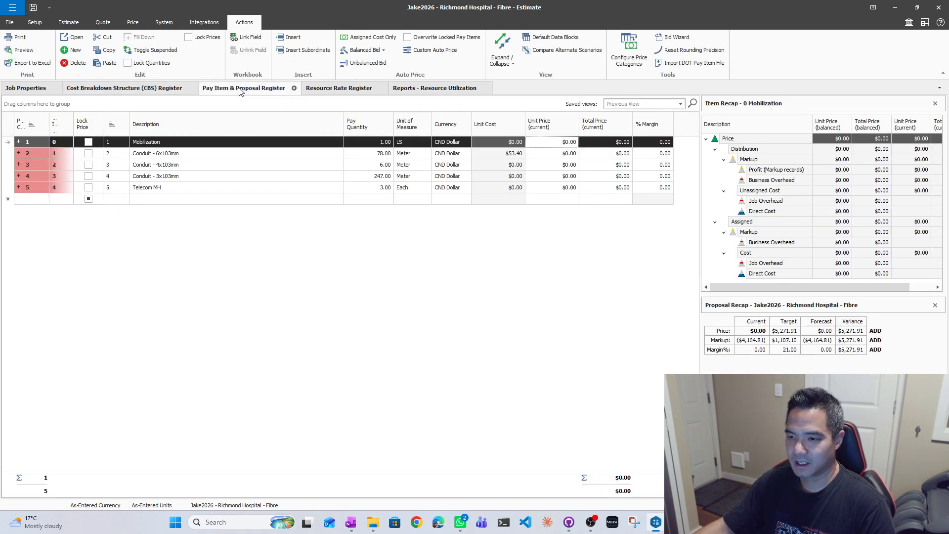
click(150, 88)
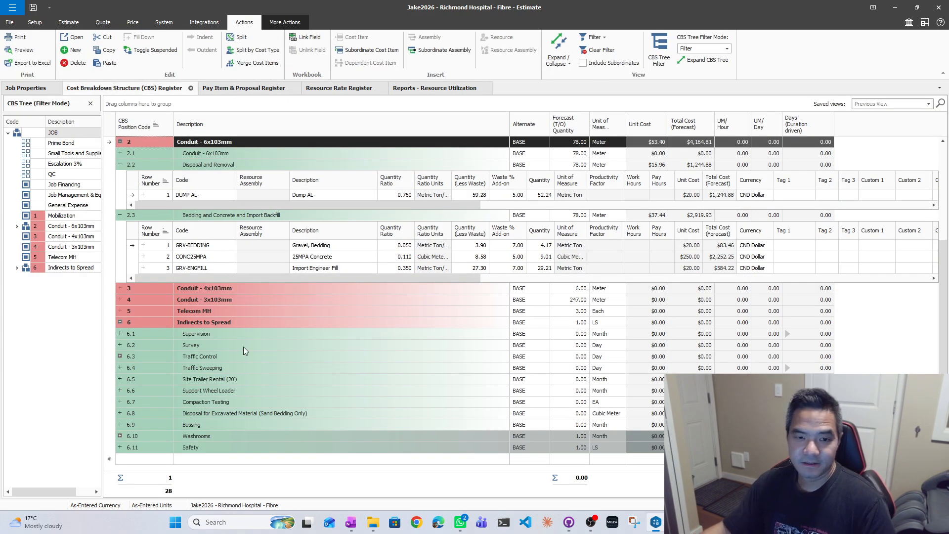